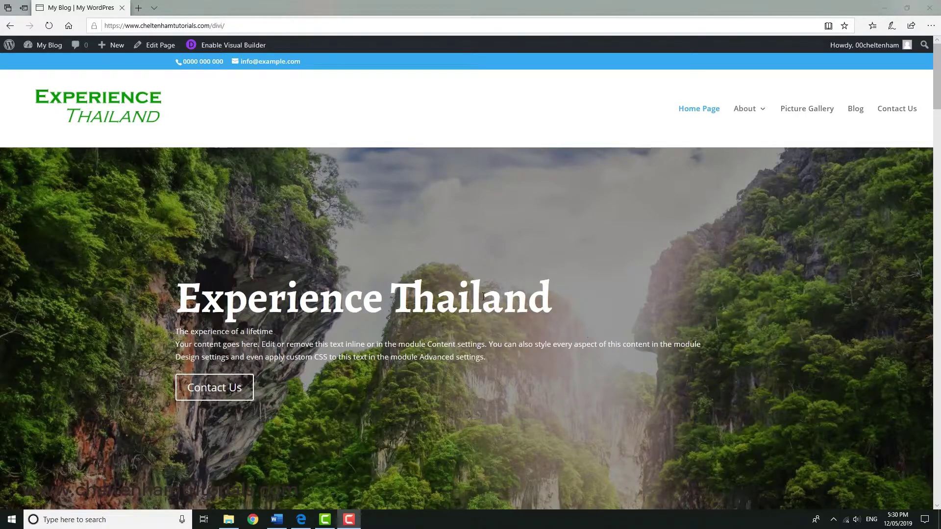
# Step: Open the home page in the Visual Builder and go to the Please Contact Us section
pyautogui.click(237, 46)
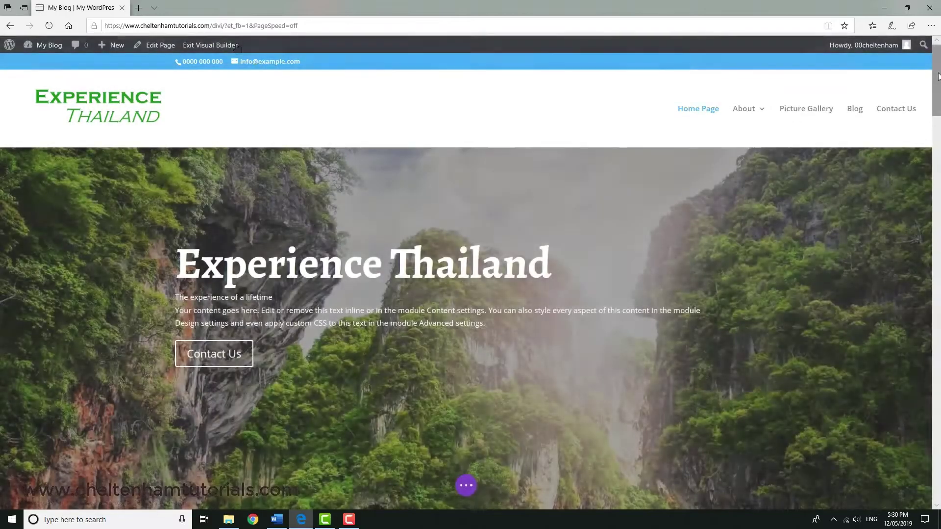
pyautogui.moveTo(937, 102); pyautogui.dragTo(938, 468)
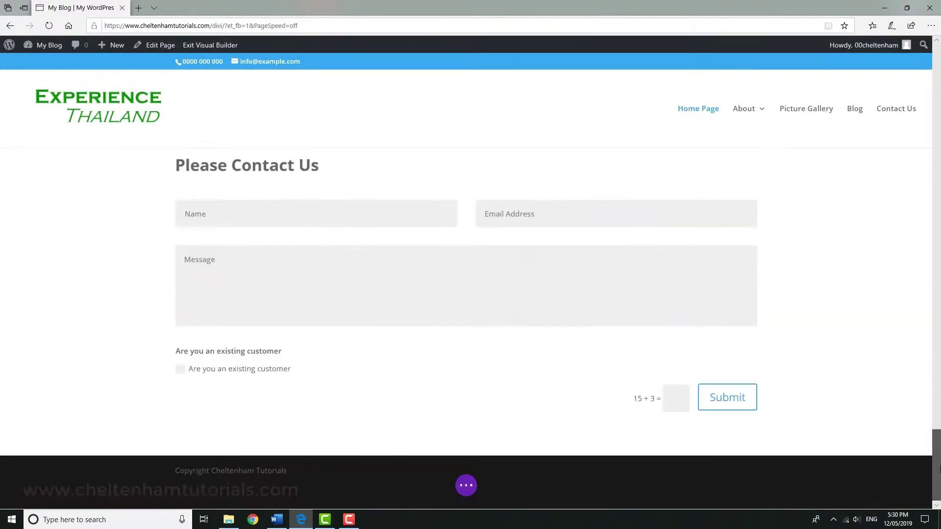
pyautogui.scroll(10, 396, 377)
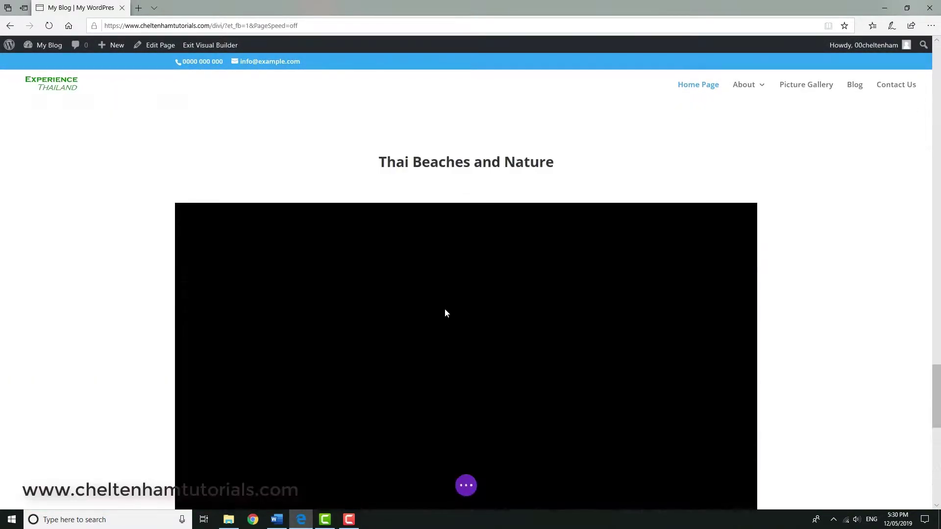
pyautogui.scroll(-10, 886, 345)
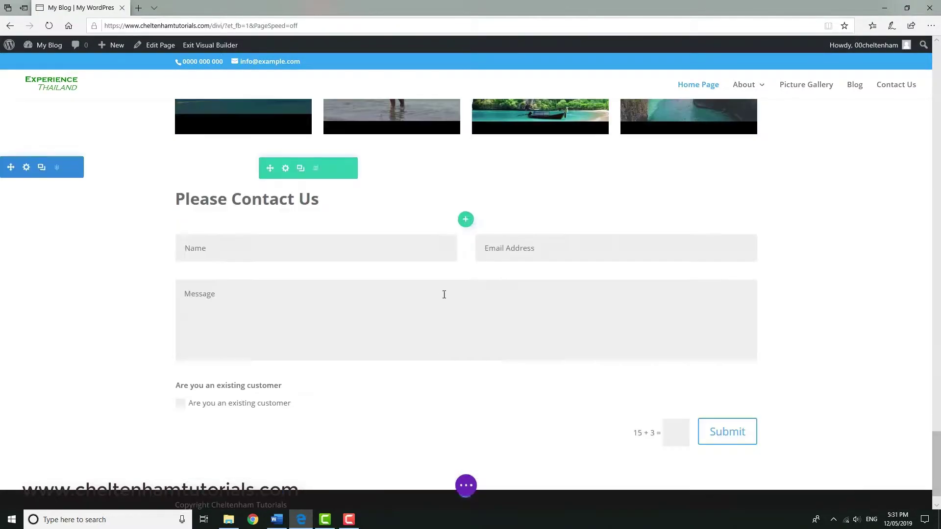
# Step: Insert a regular section with a single-column row above the Please Contact Us section, containing a Circle Counter module
pyautogui.moveTo(422, 269); pyautogui.dragTo(376, 178)
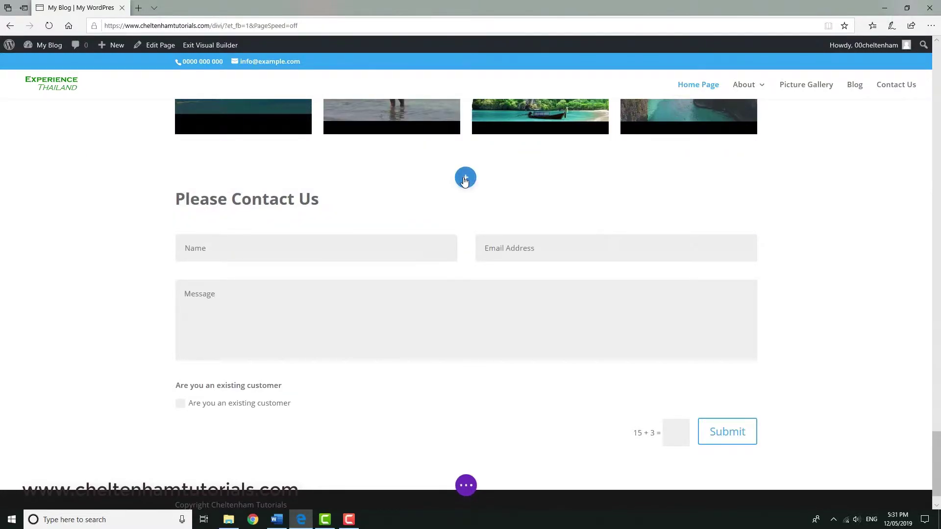
pyautogui.click(465, 179)
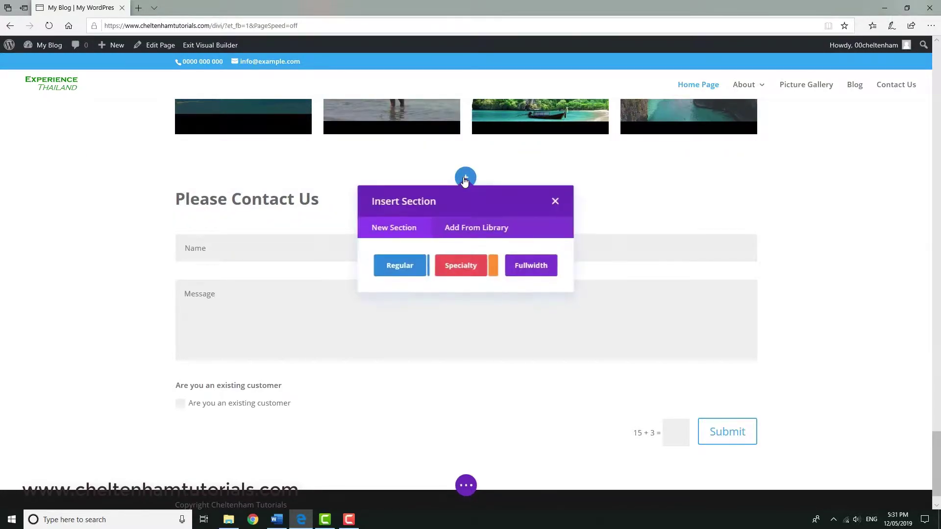
pyautogui.click(398, 267)
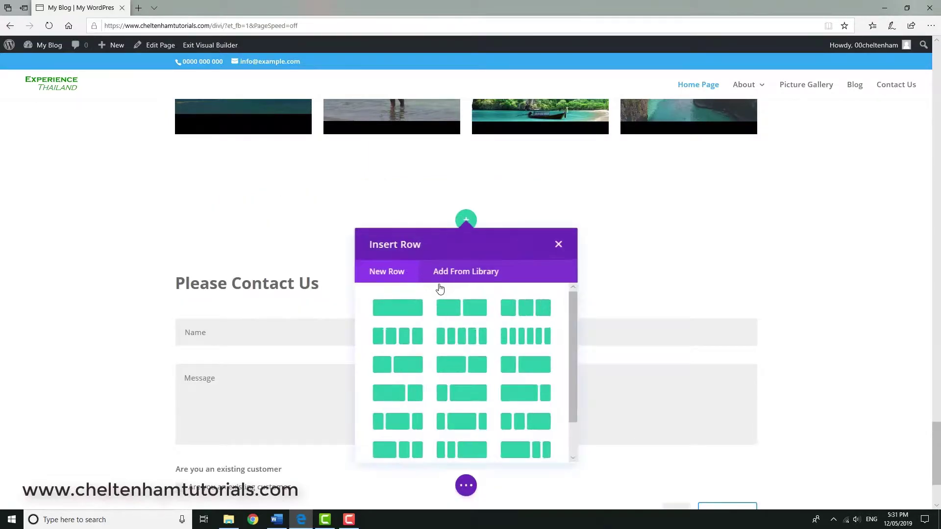
pyautogui.click(394, 307)
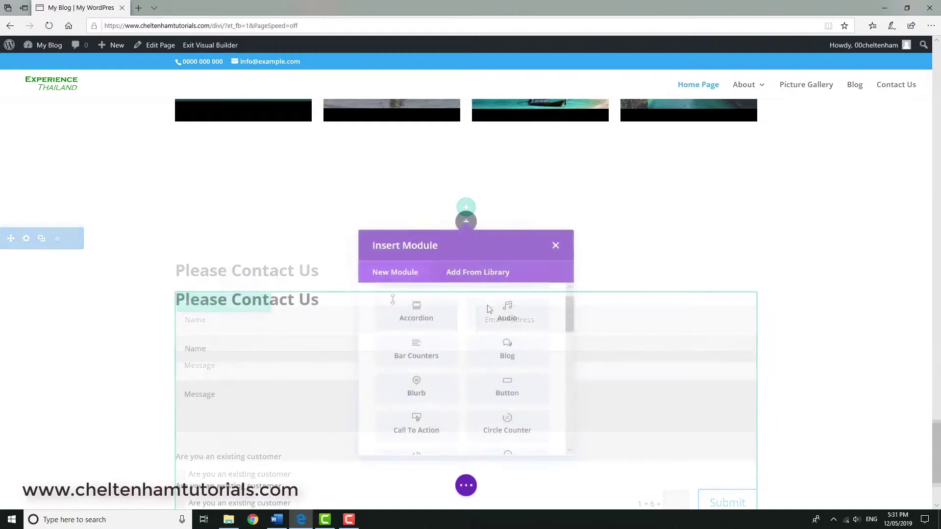
pyautogui.click(508, 414)
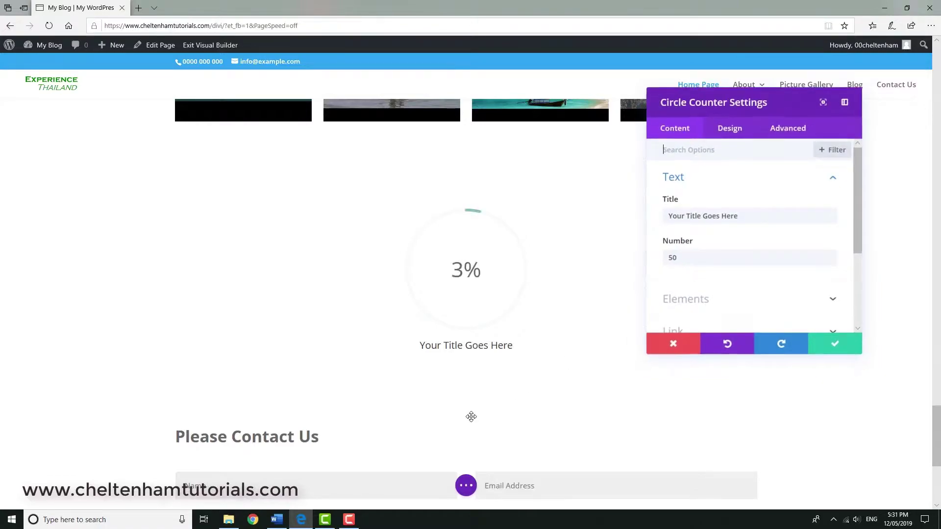
# Step: Title the circle counter "Customers who recommend us" and set its number to 95
pyautogui.moveTo(737, 216); pyautogui.dragTo(669, 216)
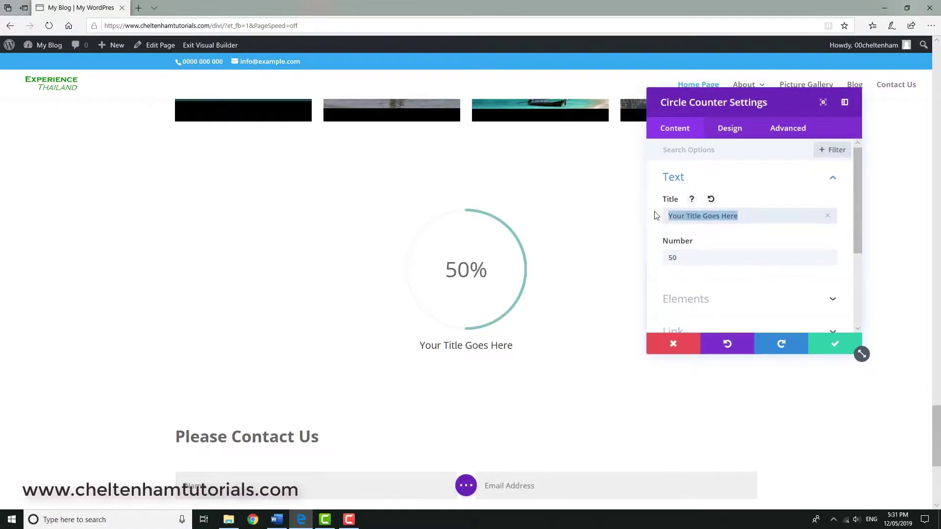
pyautogui.write('Customers who recommend us')
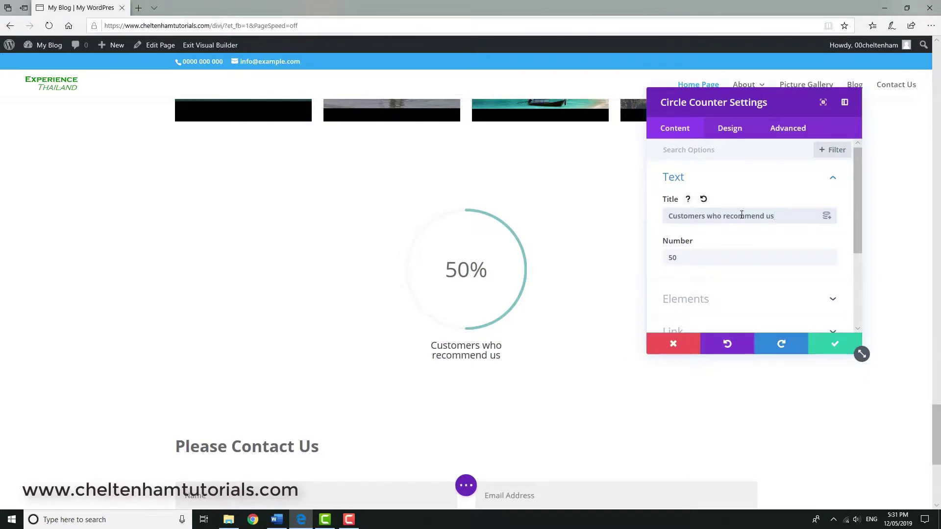
pyautogui.moveTo(678, 258); pyautogui.dragTo(657, 265)
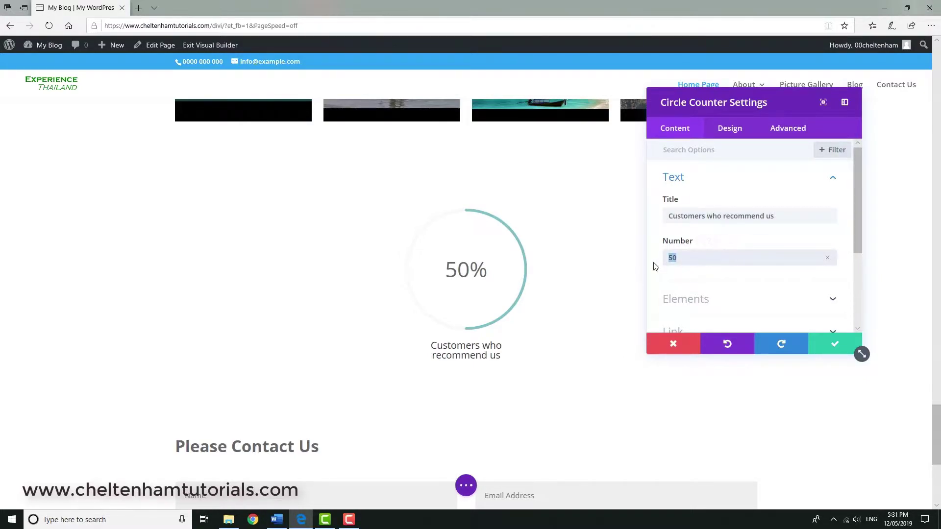
pyautogui.write('95')
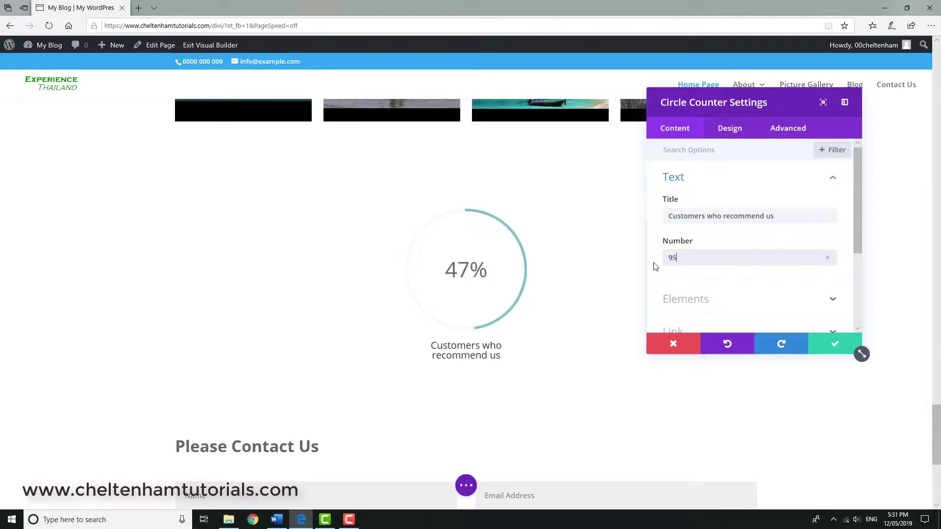
# Step: Turn the circle counter's percent sign off and back on
pyautogui.moveTo(856, 238); pyautogui.dragTo(856, 269)
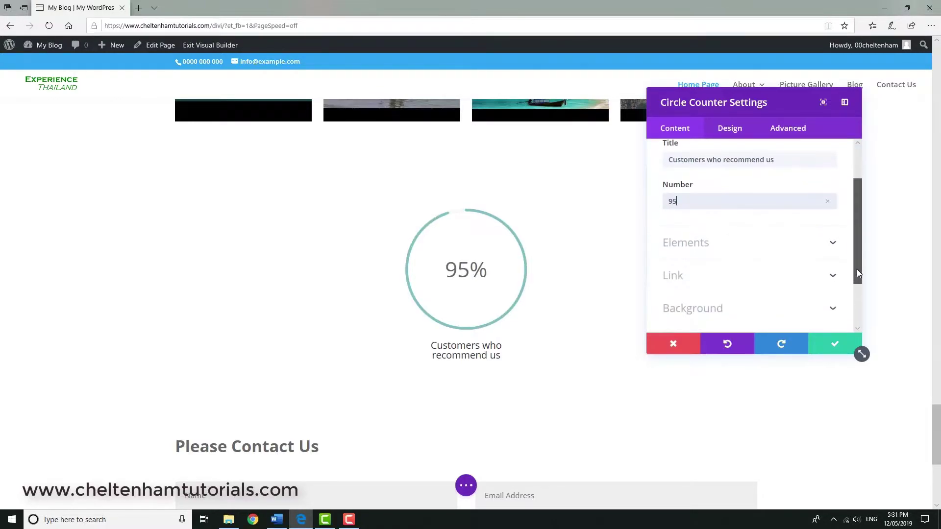
pyautogui.click(832, 244)
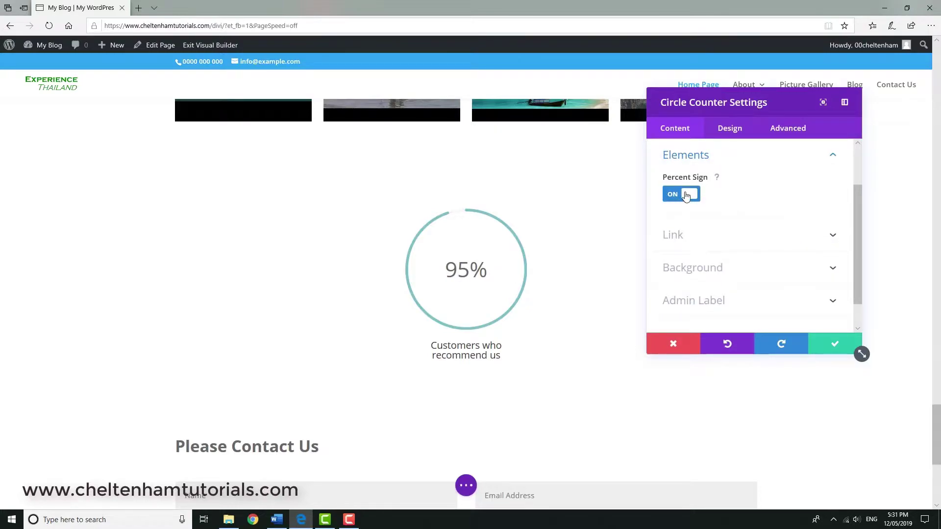
pyautogui.click(689, 195)
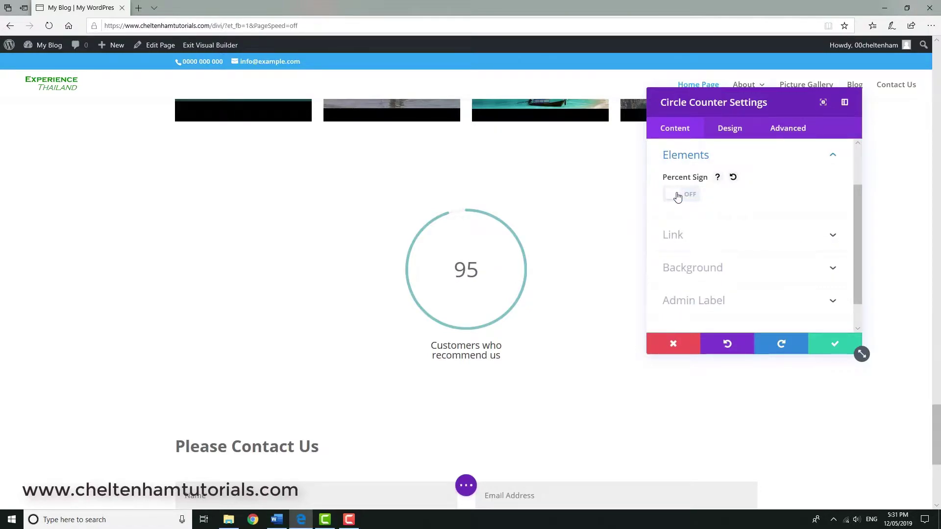
pyautogui.click(678, 195)
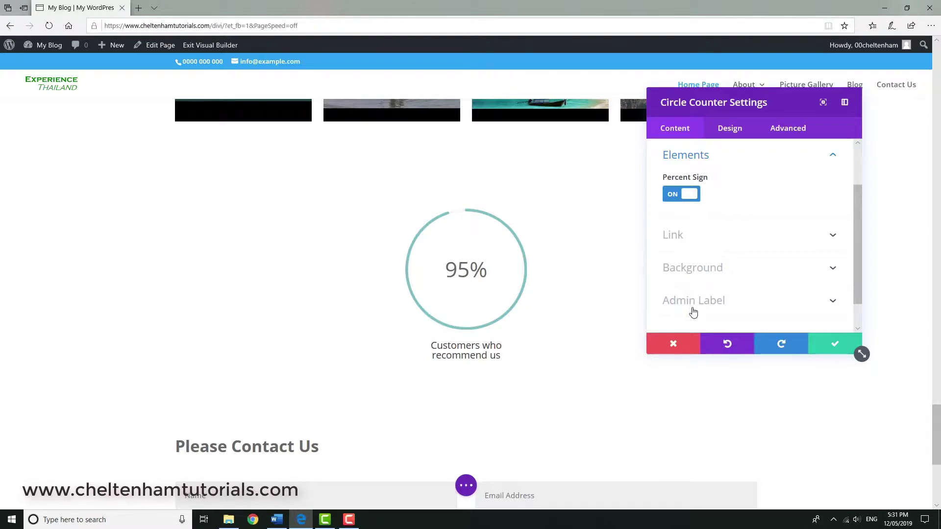
# Step: Set both the circle color and the bar background color of the counter to the saved orange swatch
pyautogui.click(729, 131)
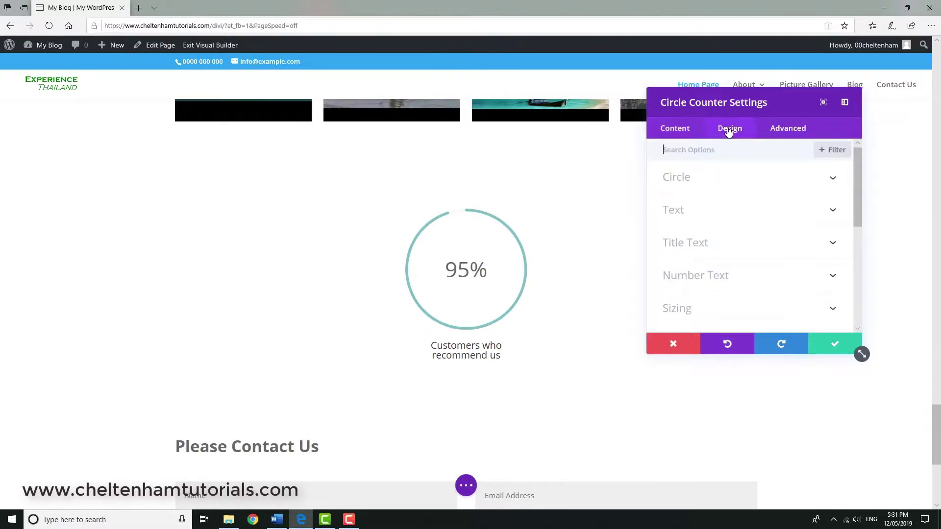
pyautogui.click(832, 179)
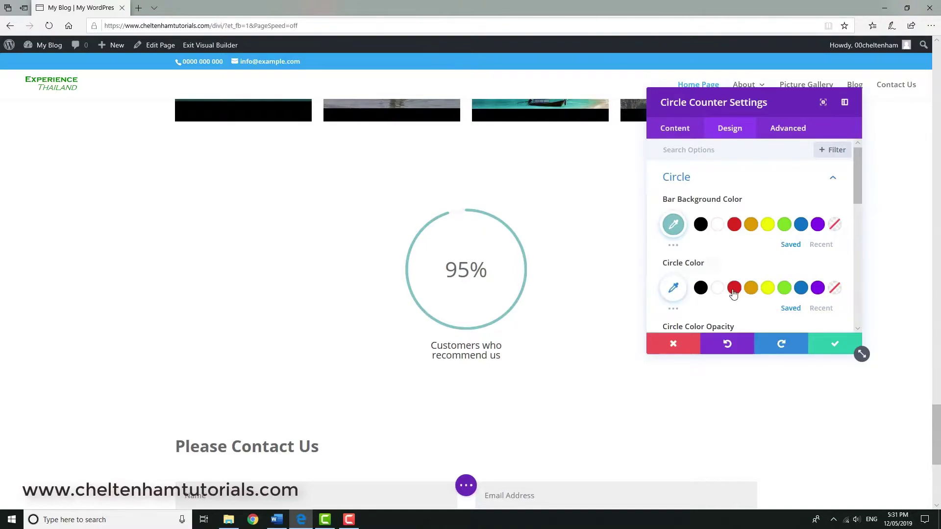
pyautogui.click(751, 288)
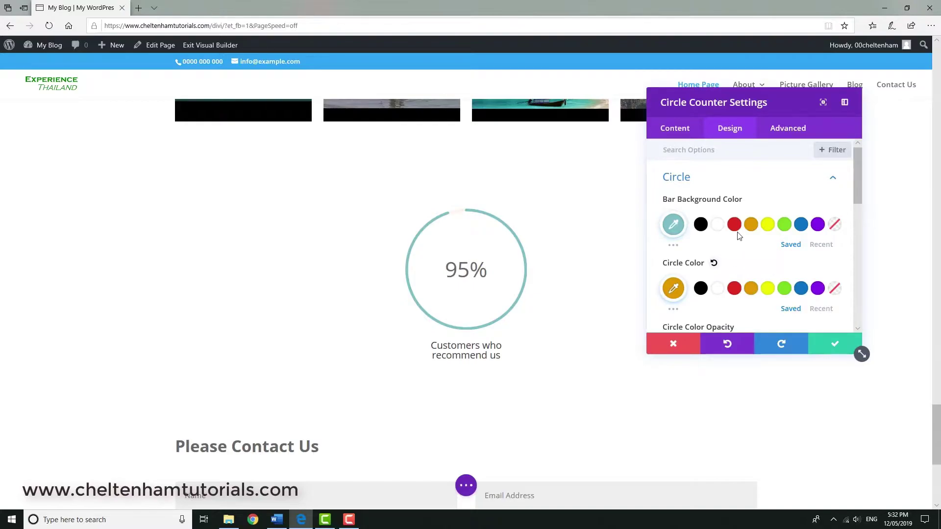
pyautogui.click(752, 228)
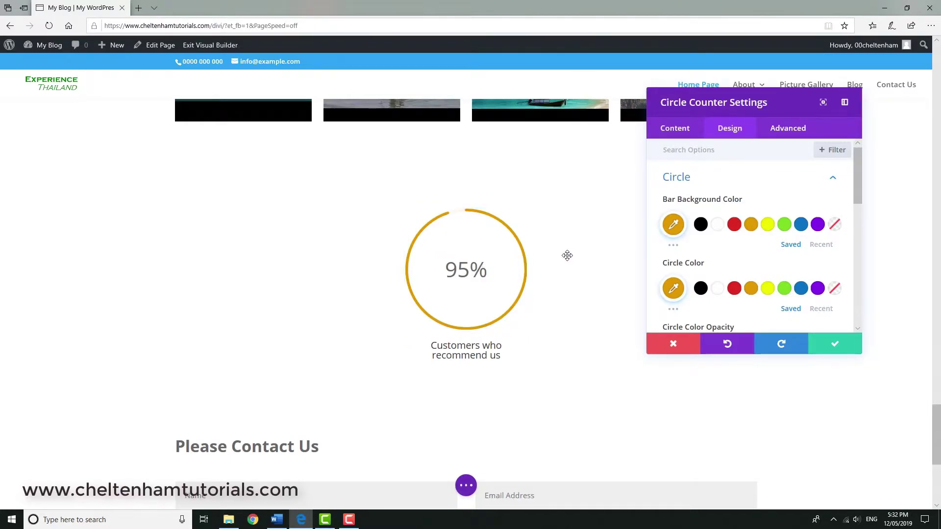
# Step: Set the circle counter's animation style to Fade
pyautogui.scroll(-1, 797, 250)
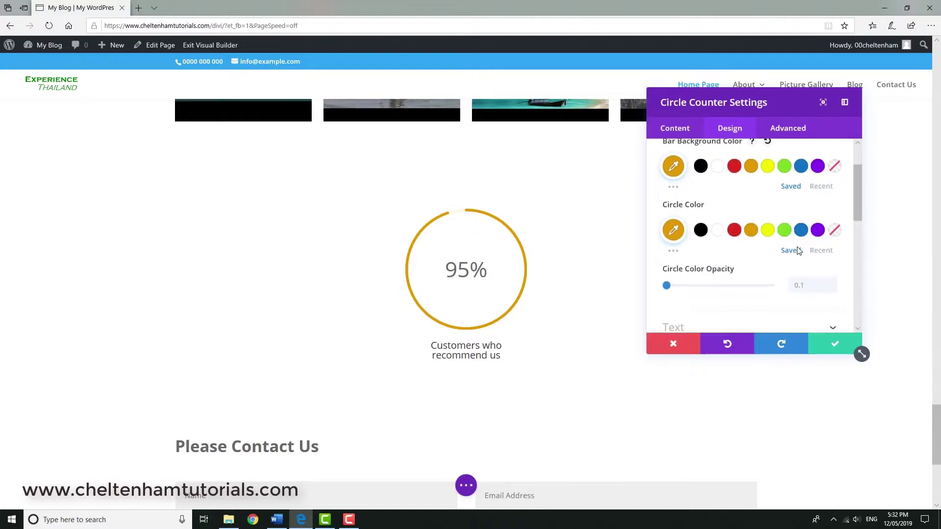
pyautogui.scroll(-1, 798, 250)
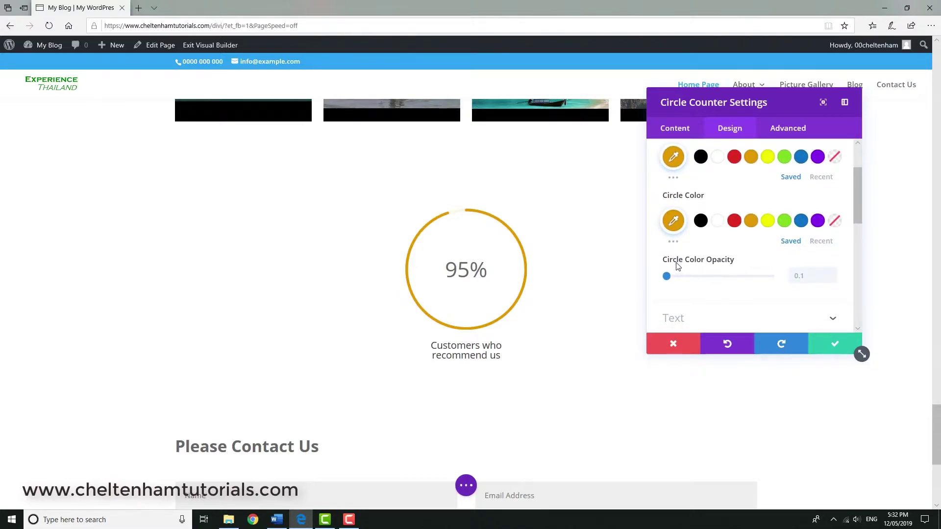
pyautogui.scroll(-1, 745, 294)
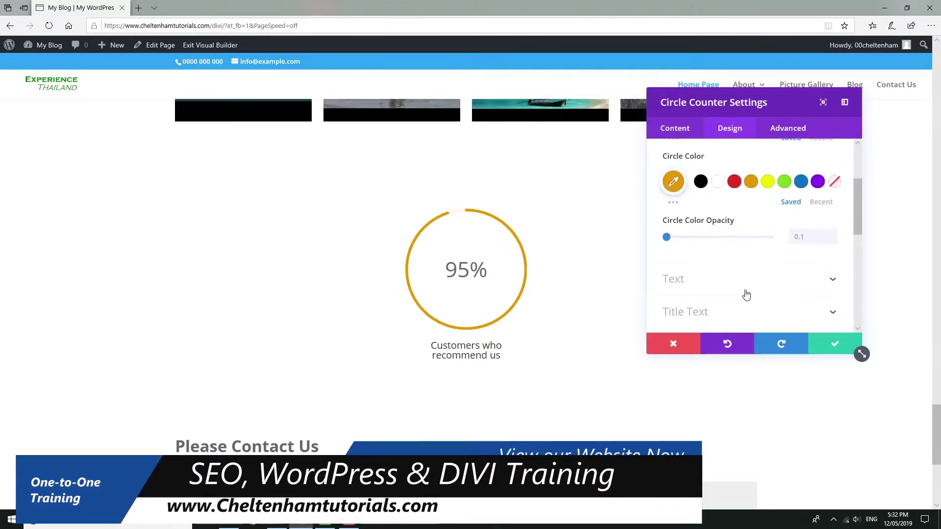
pyautogui.scroll(-1, 746, 289)
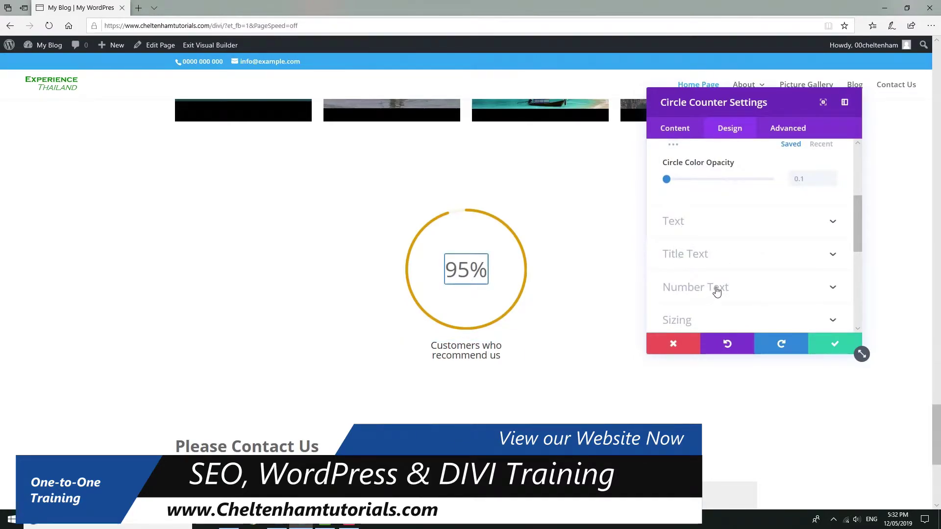
pyautogui.scroll(-1, 725, 287)
pyautogui.scroll(-1, 733, 281)
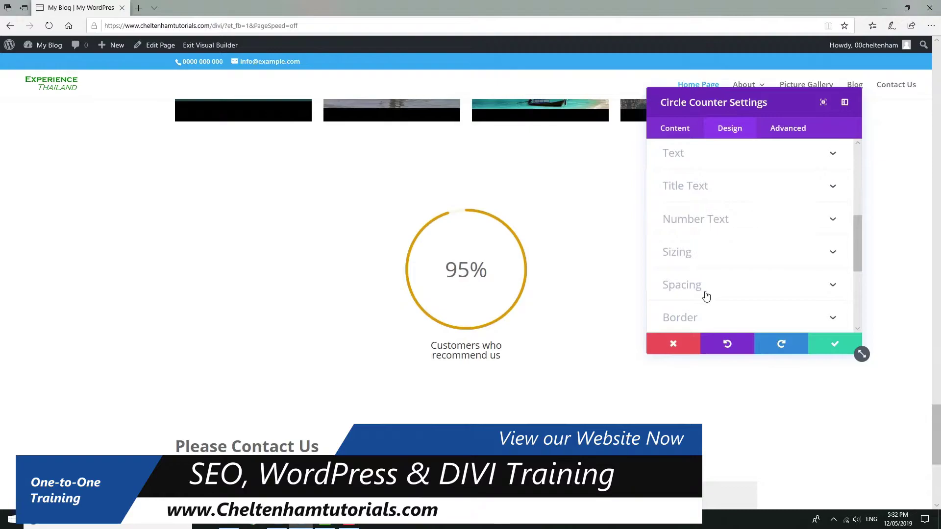
pyautogui.scroll(-1, 705, 293)
pyautogui.scroll(-4, 733, 284)
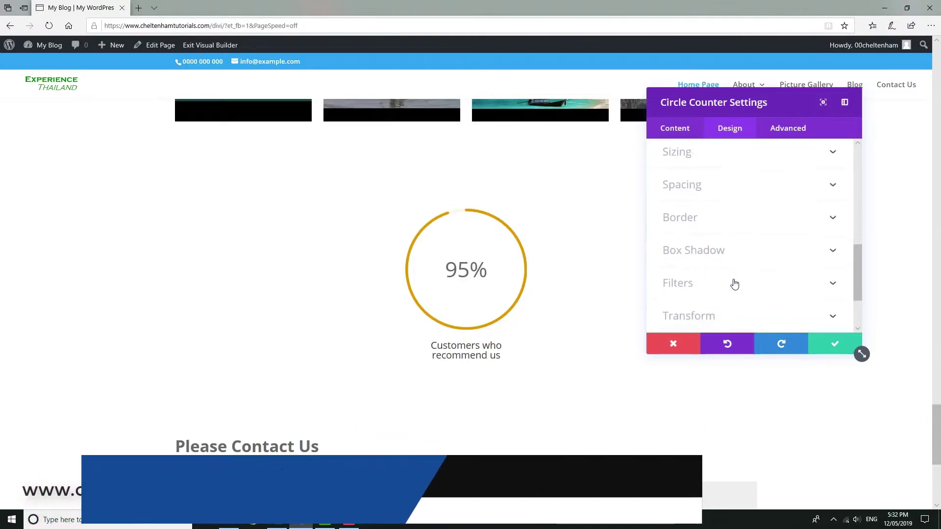
pyautogui.scroll(-1, 734, 283)
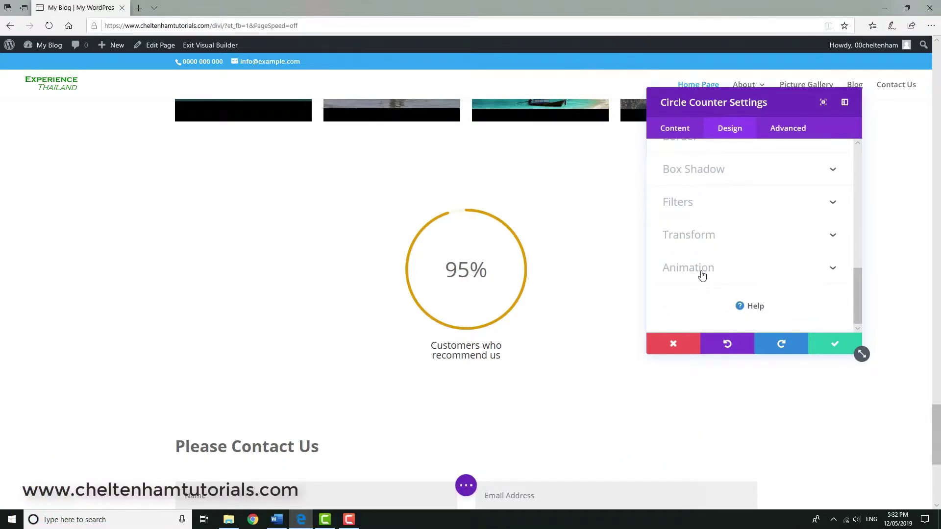
pyautogui.click(702, 273)
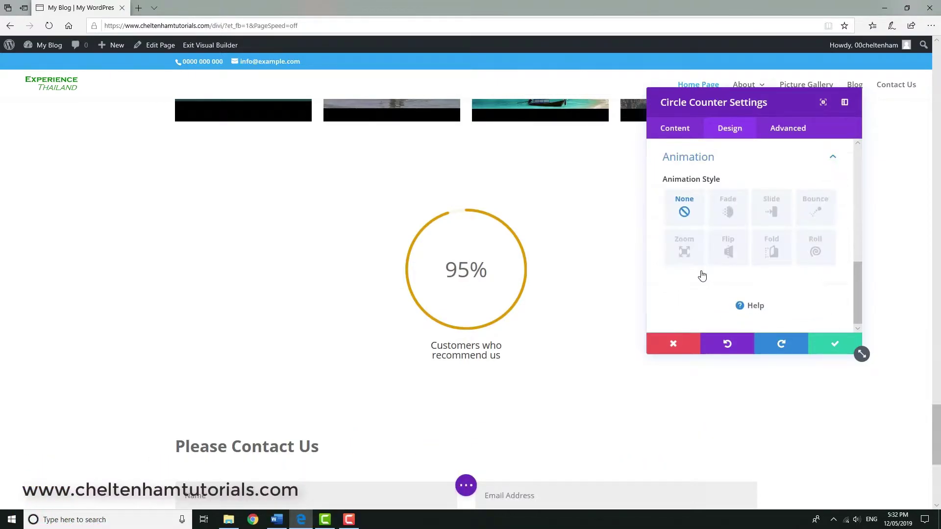
pyautogui.click(727, 211)
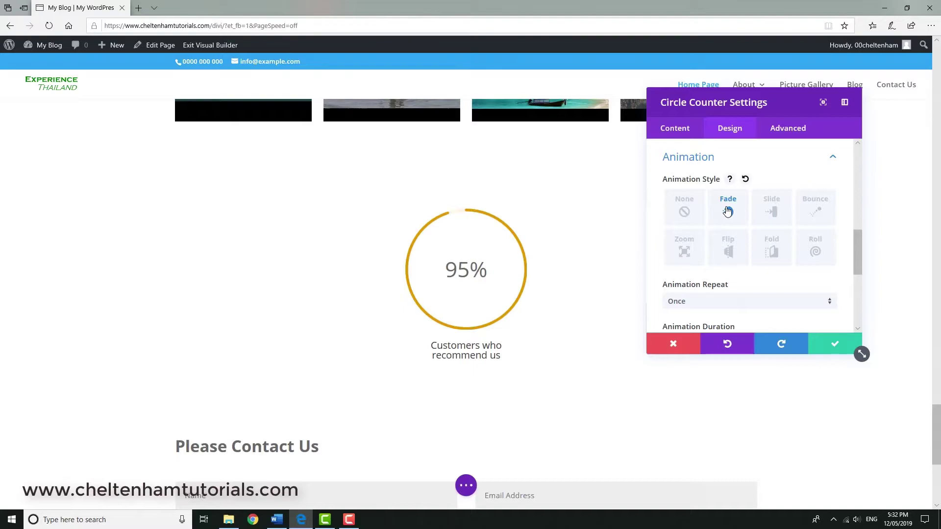
# Step: Examine the Fade animation's repeat, duration, delay, starting opacity and speed curve options, plus the other design settings
pyautogui.scroll(-1, 726, 260)
pyautogui.scroll(-2, 727, 267)
pyautogui.scroll(-1, 725, 265)
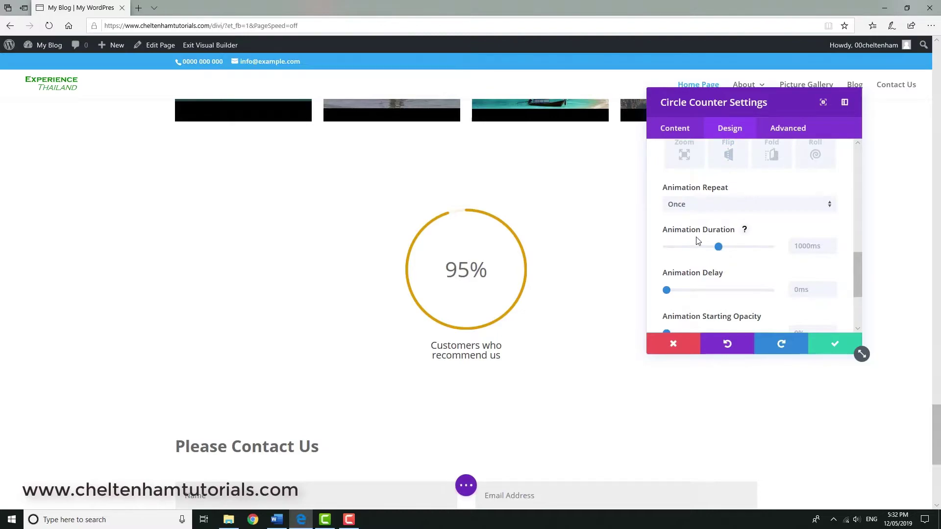
pyautogui.scroll(-1, 744, 285)
pyautogui.scroll(-1, 757, 263)
pyautogui.scroll(-2, 758, 264)
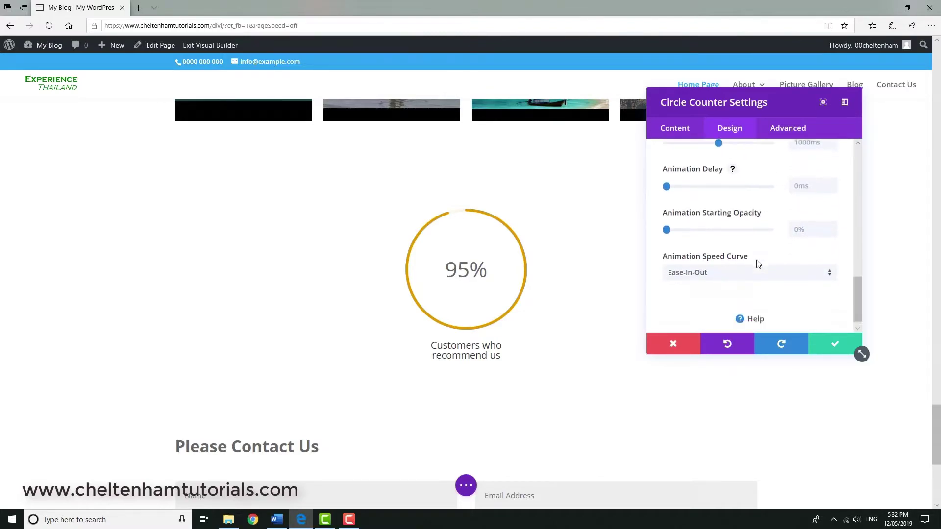
pyautogui.scroll(7, 758, 264)
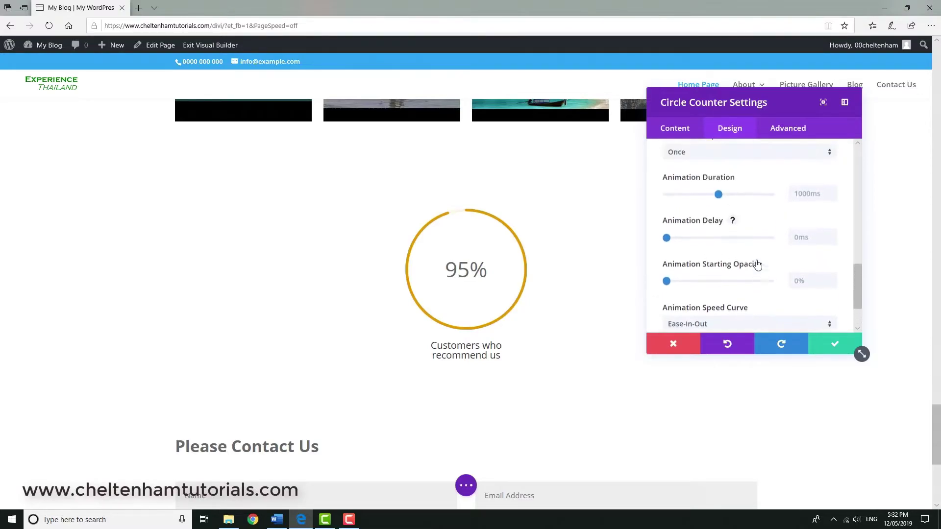
pyautogui.scroll(8, 758, 265)
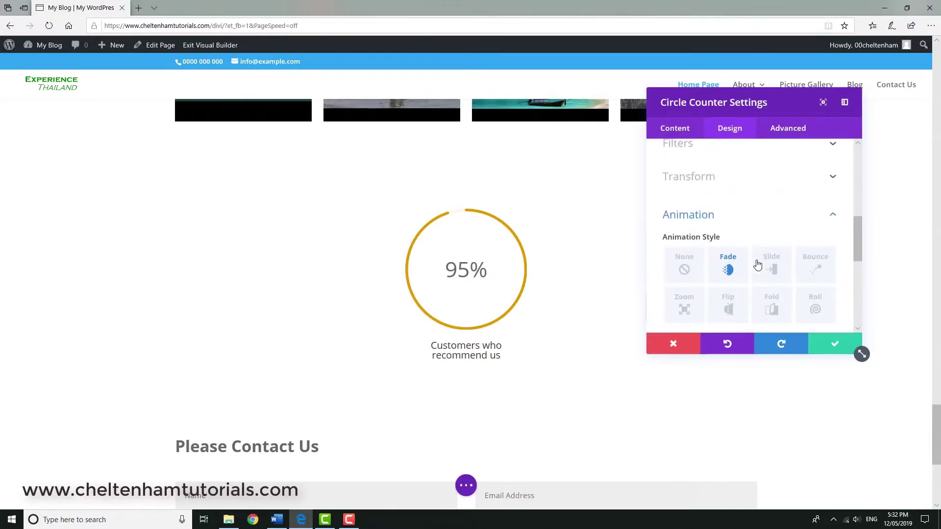
pyautogui.scroll(1, 758, 265)
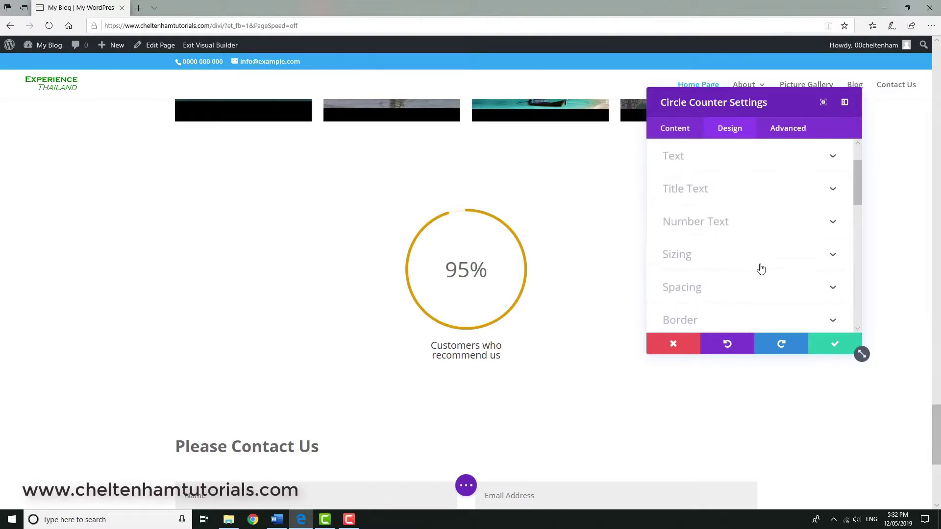
# Step: Save the circle counter's settings and change its row layout to three equal columns
pyautogui.click(837, 344)
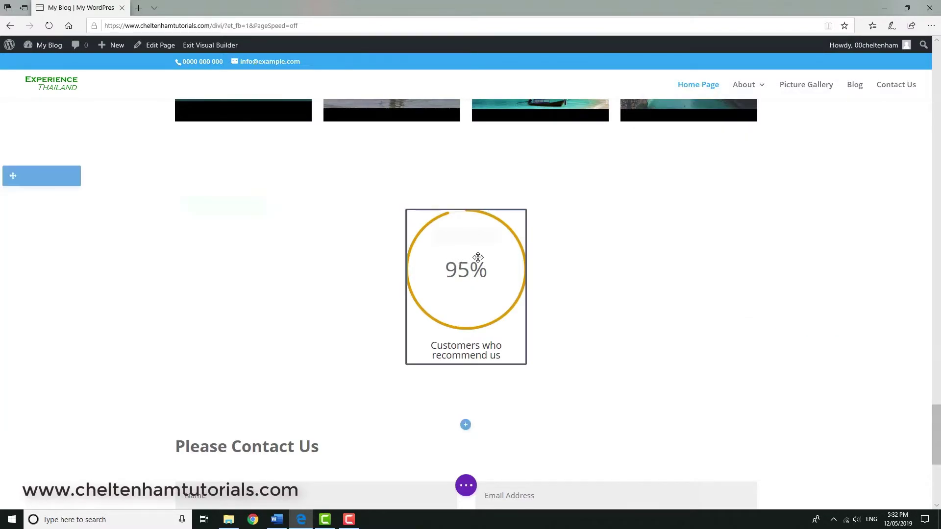
pyautogui.moveTo(478, 258)
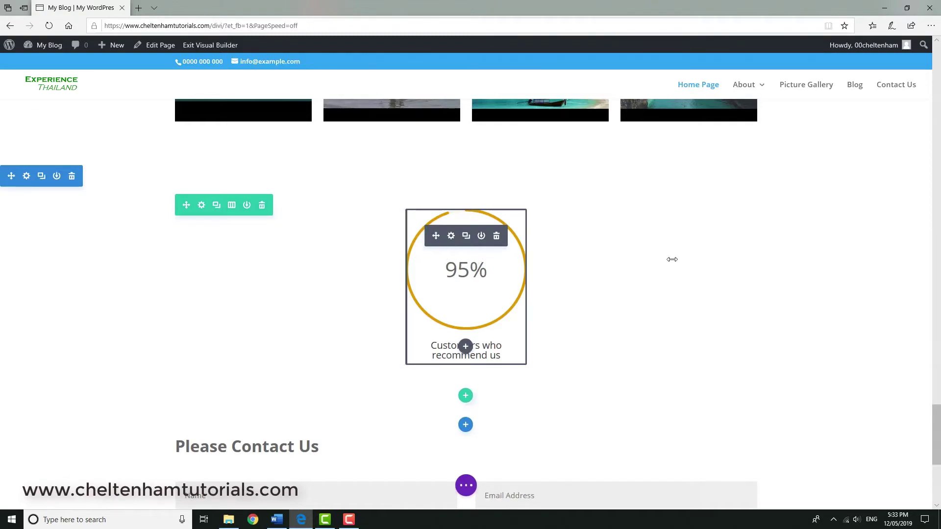
pyautogui.click(232, 205)
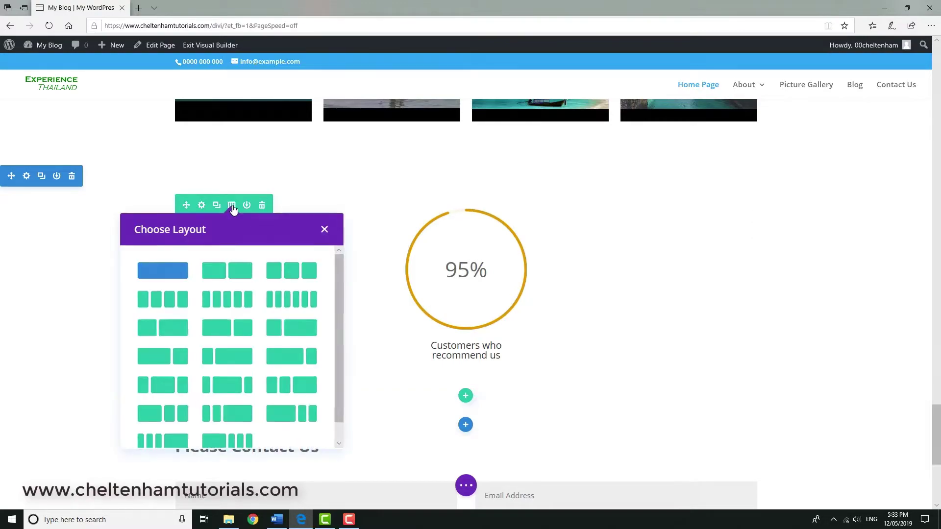
pyautogui.click(298, 278)
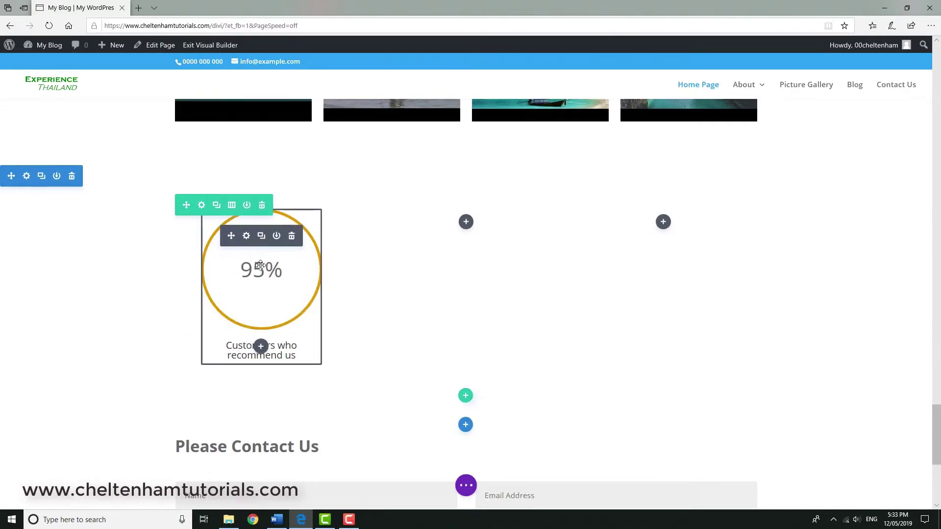
# Step: Duplicate the circle counter and place a copy in each of the row's second and third columns
pyautogui.moveTo(277, 256)
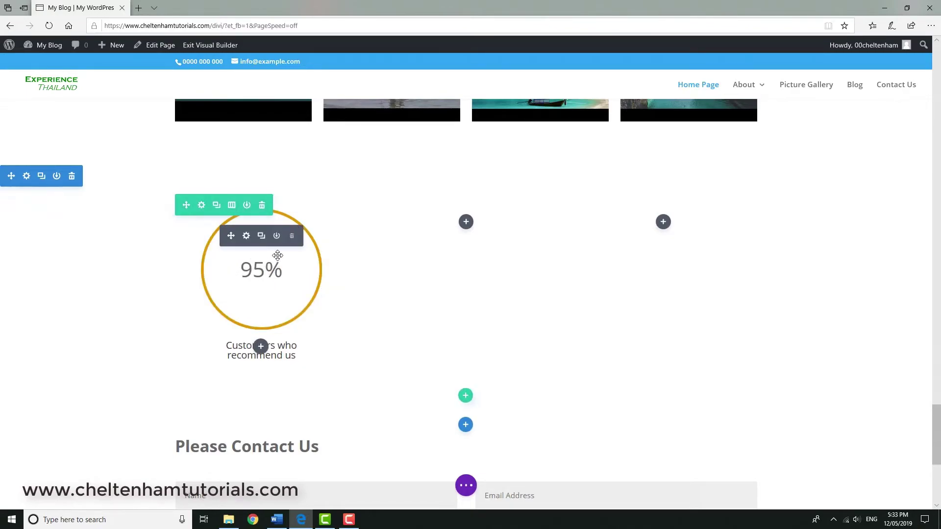
pyautogui.click(260, 236)
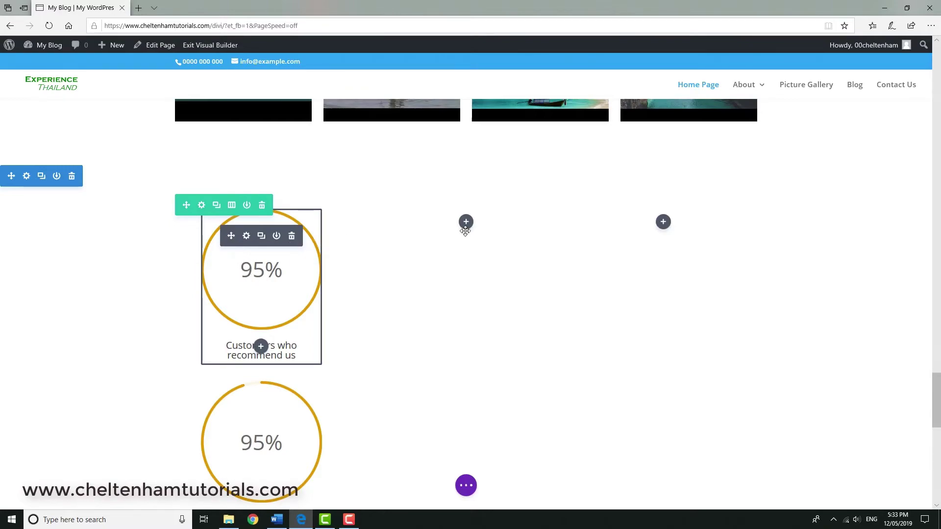
pyautogui.moveTo(468, 228); pyautogui.dragTo(468, 228)
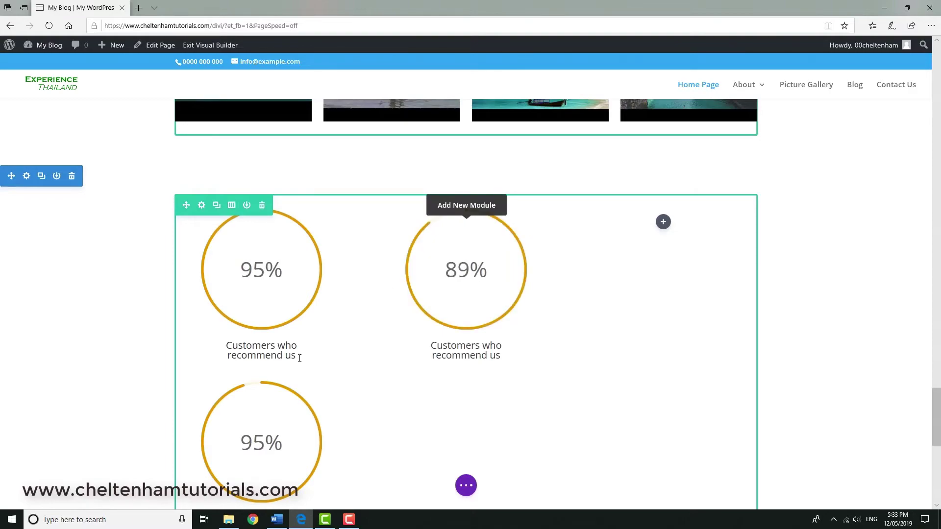
pyautogui.moveTo(231, 407); pyautogui.dragTo(644, 221)
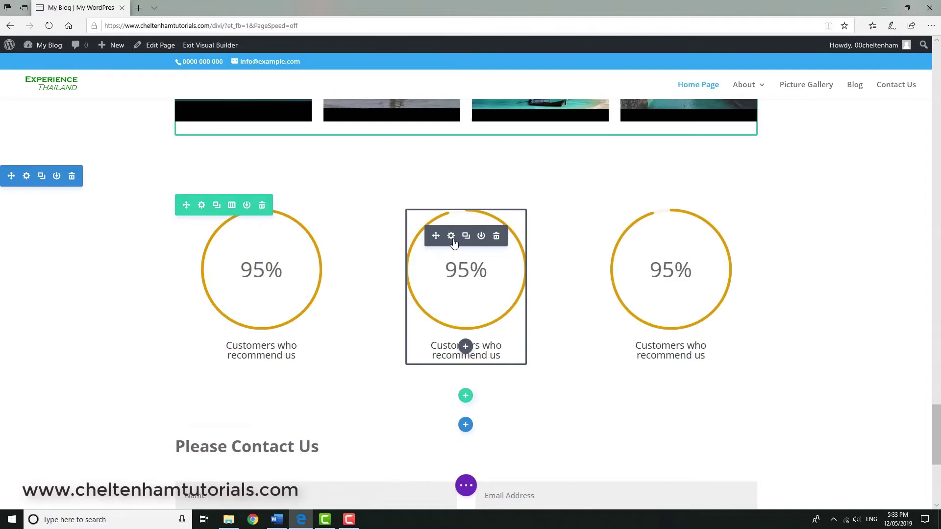
# Step: Title the middle circle counter "Customers who rate our villas as 5-star", set its number to 87 and save it
pyautogui.click(451, 237)
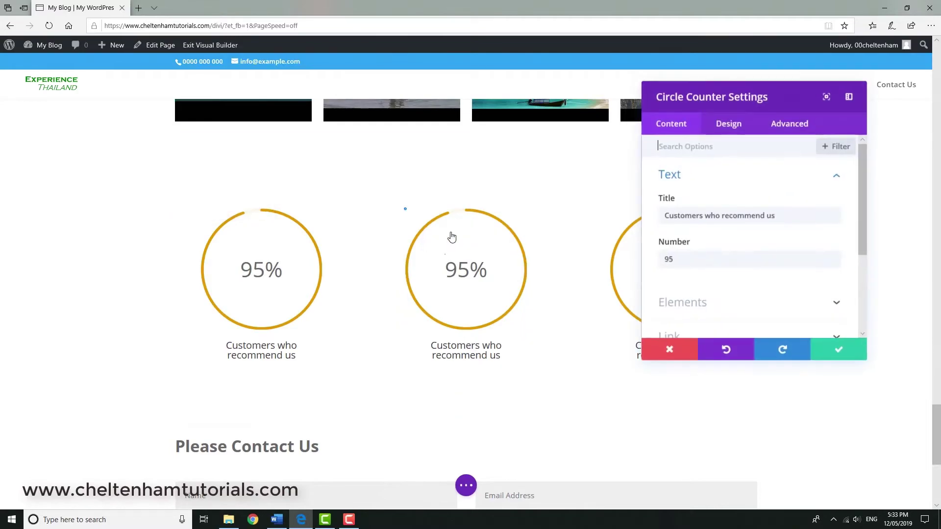
pyautogui.moveTo(783, 212); pyautogui.dragTo(626, 209)
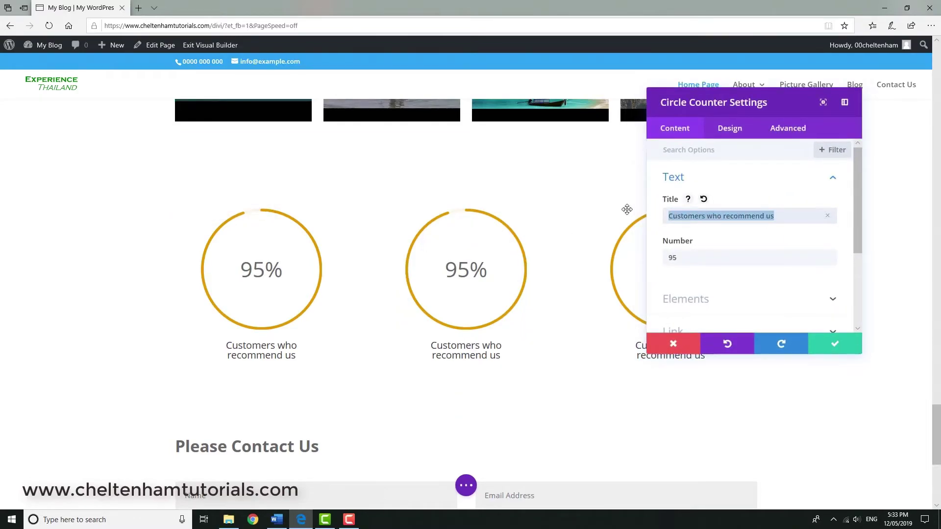
pyautogui.write('Customers who rate our villas as 5-star')
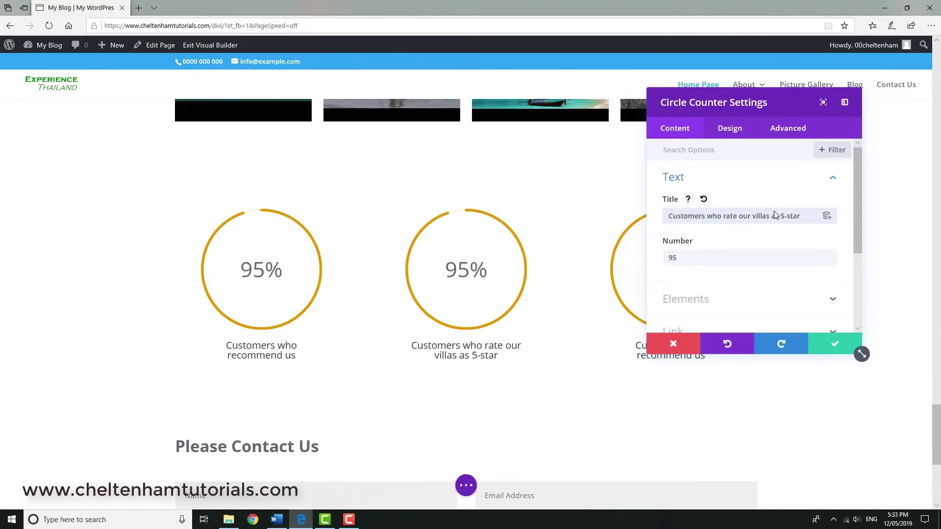
pyautogui.moveTo(691, 256); pyautogui.dragTo(621, 258)
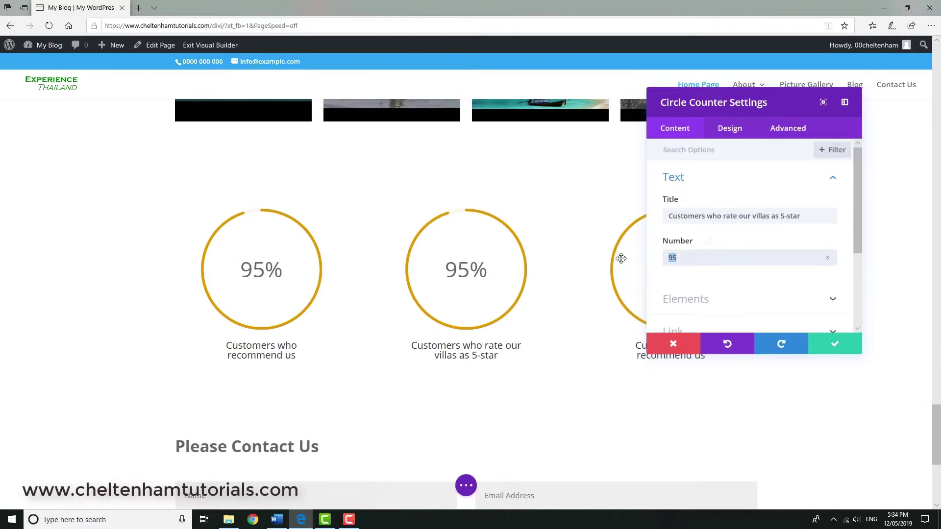
pyautogui.write('87')
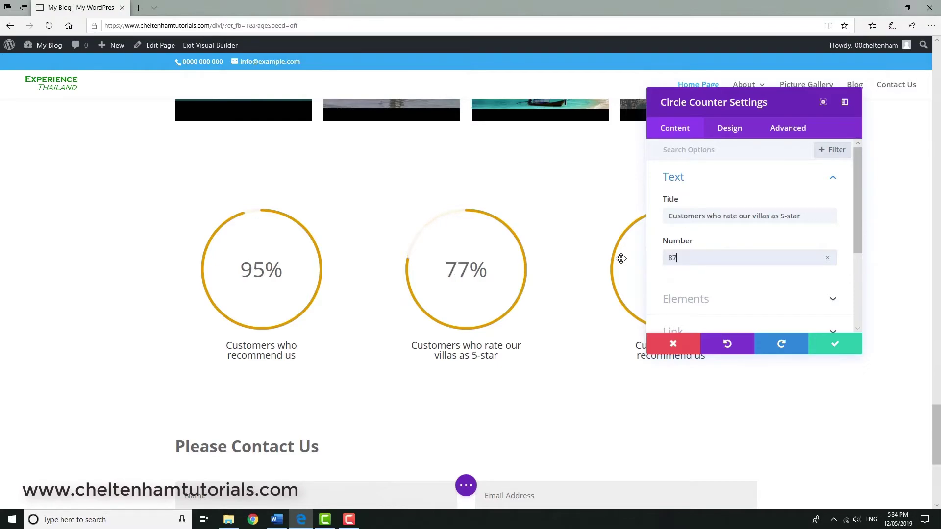
pyautogui.click(835, 346)
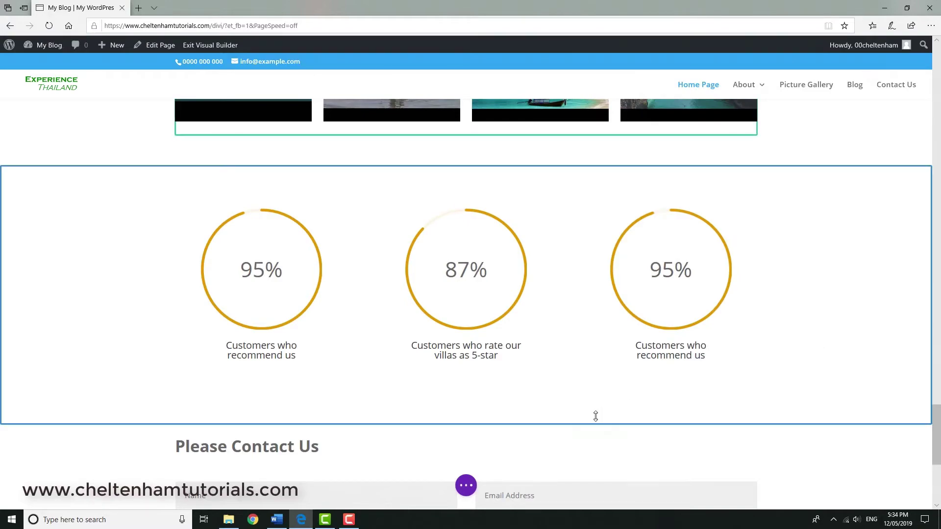
# Step: Title the third column's circle counter "Customers who use us more than once", set its number to 65 and save it
pyautogui.moveTo(666, 240)
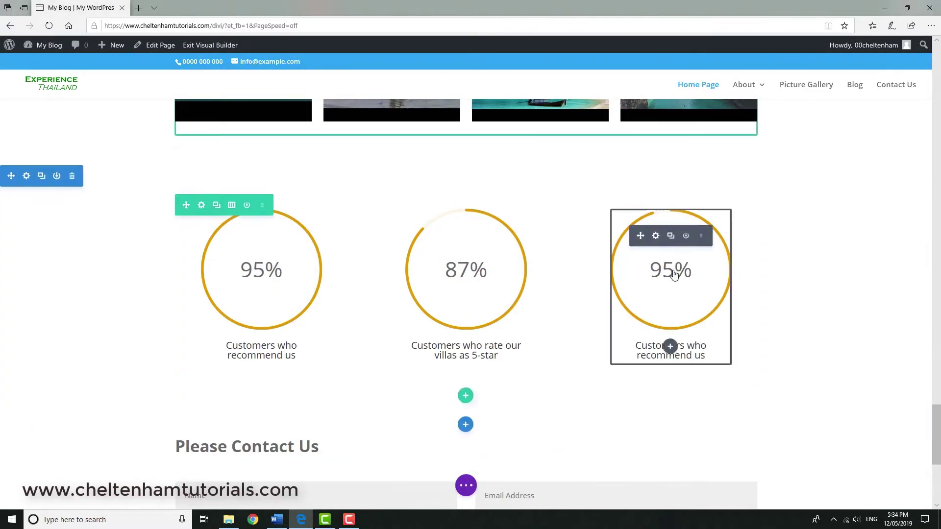
pyautogui.click(656, 236)
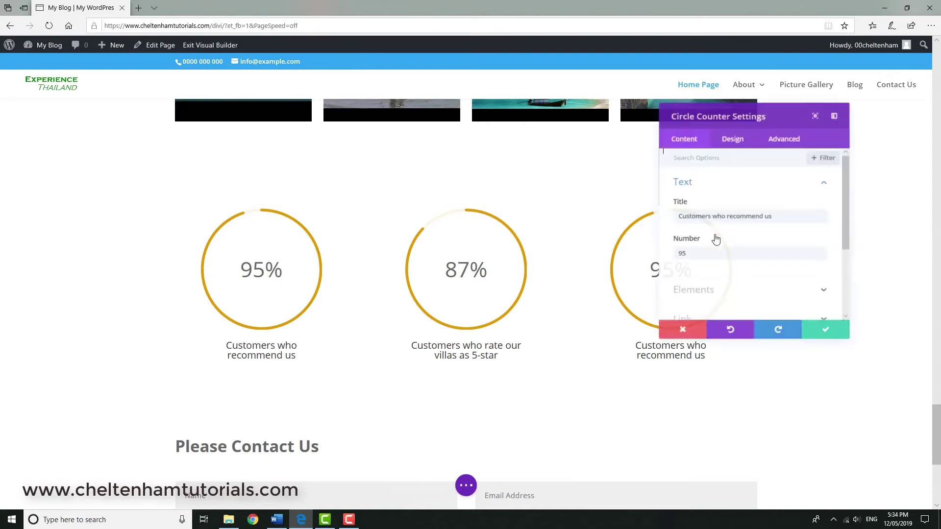
pyautogui.tripleClick(760, 212)
pyautogui.write('Customers who use us more than once')
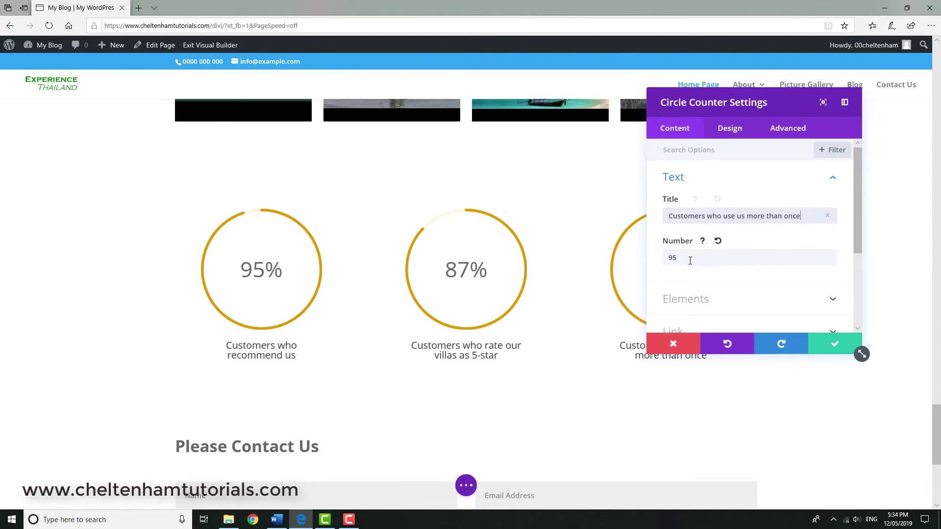
pyautogui.moveTo(689, 259); pyautogui.dragTo(624, 259)
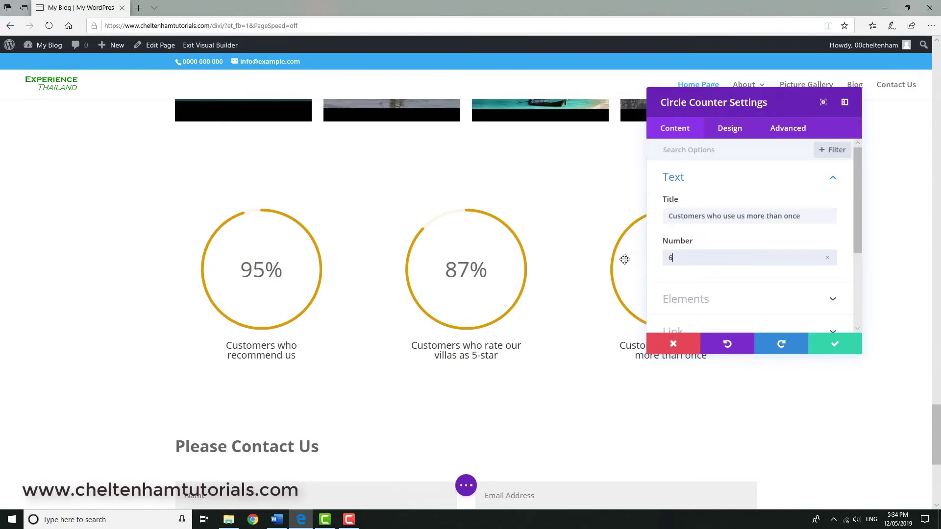
pyautogui.click(843, 349)
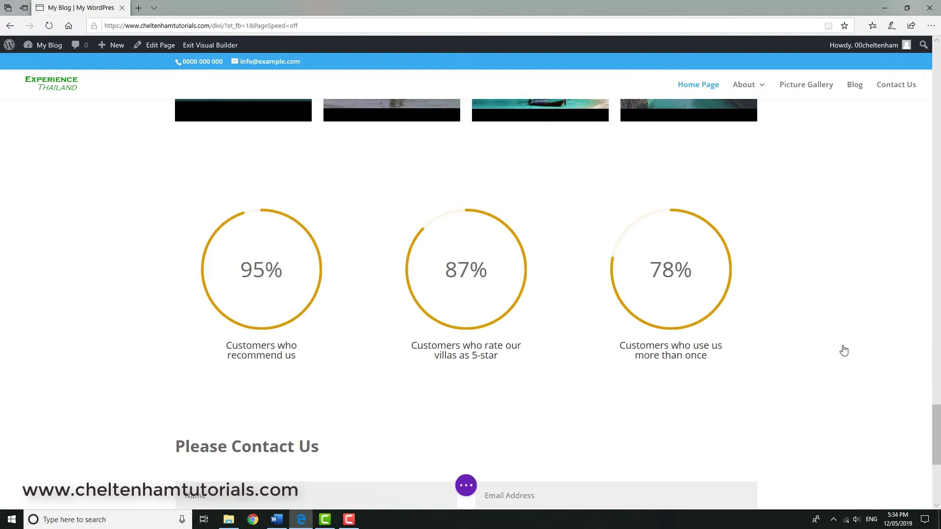
# Step: Save the page and exit the Visual Builder to view the three circle counters on the live home page
pyautogui.click(466, 486)
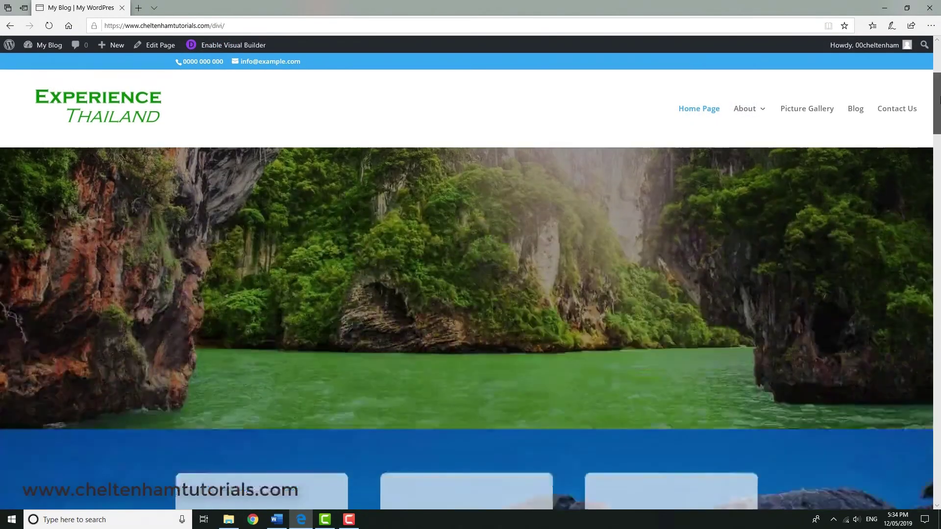
pyautogui.moveTo(939, 100); pyautogui.dragTo(937, 434)
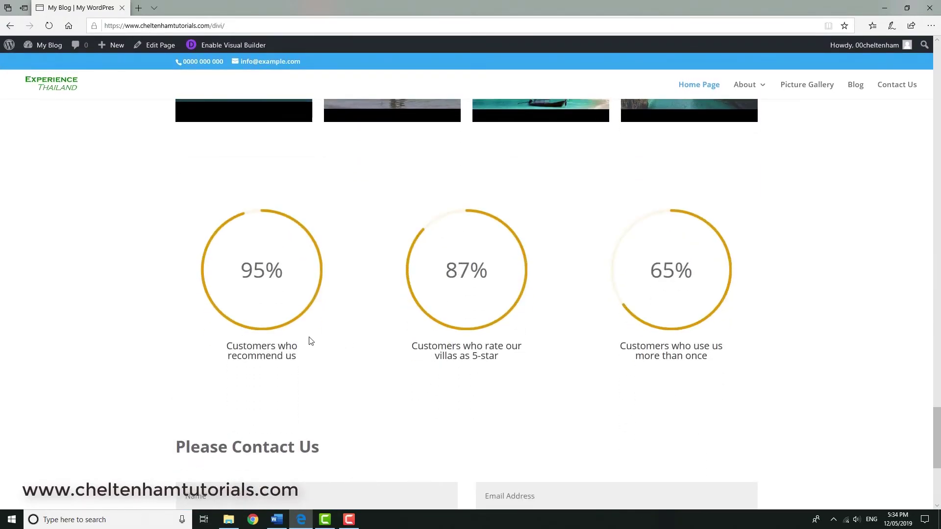